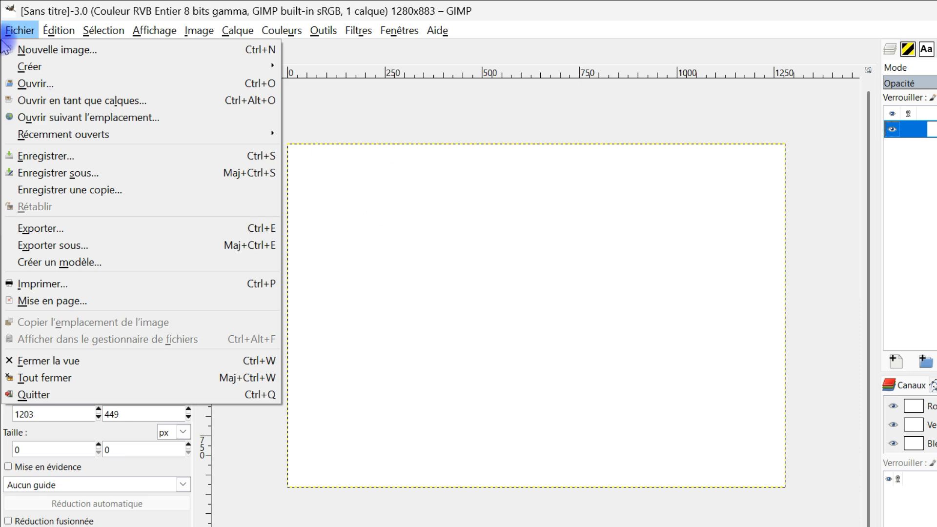
Open the G'MIC-Qt filter collection on the blank image and search the available filters for "iris"
{"action": "left_click", "coordinate": [57, 49]}
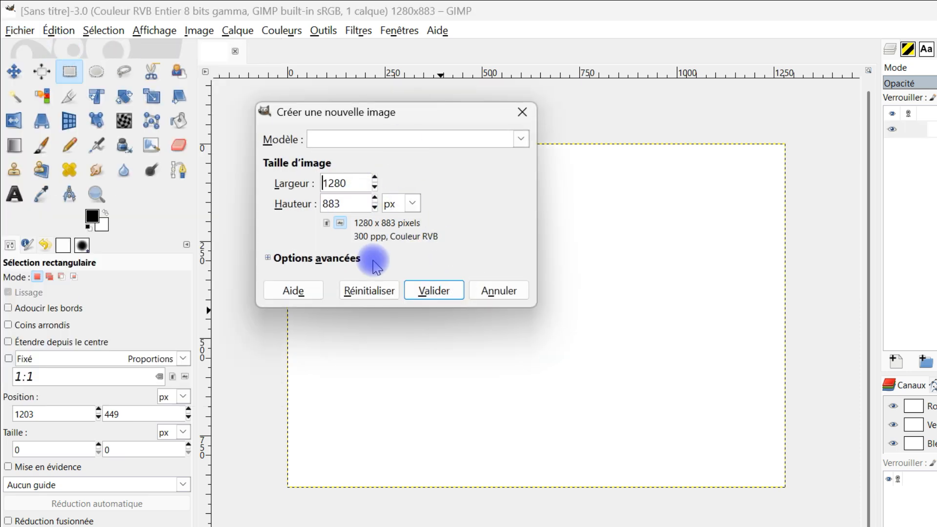
{"action": "left_click", "coordinate": [495, 290]}
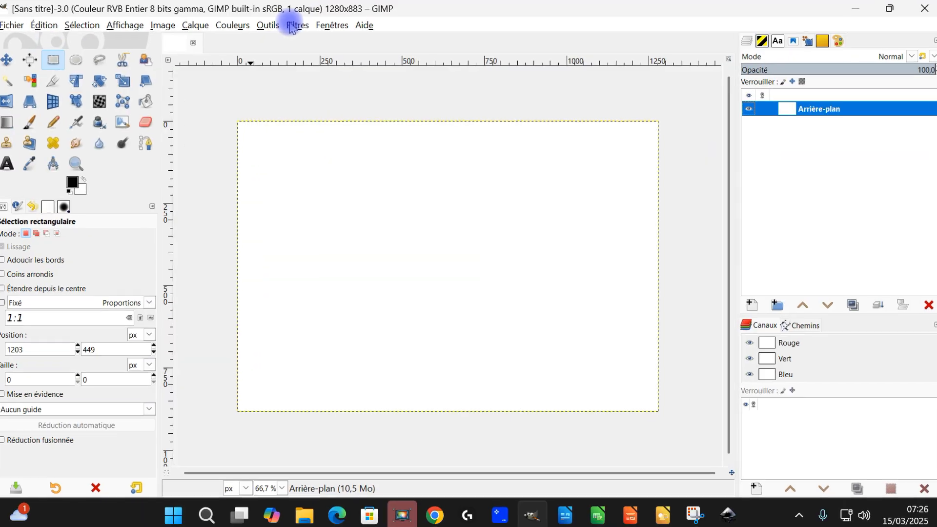
{"action": "left_click", "coordinate": [359, 30]}
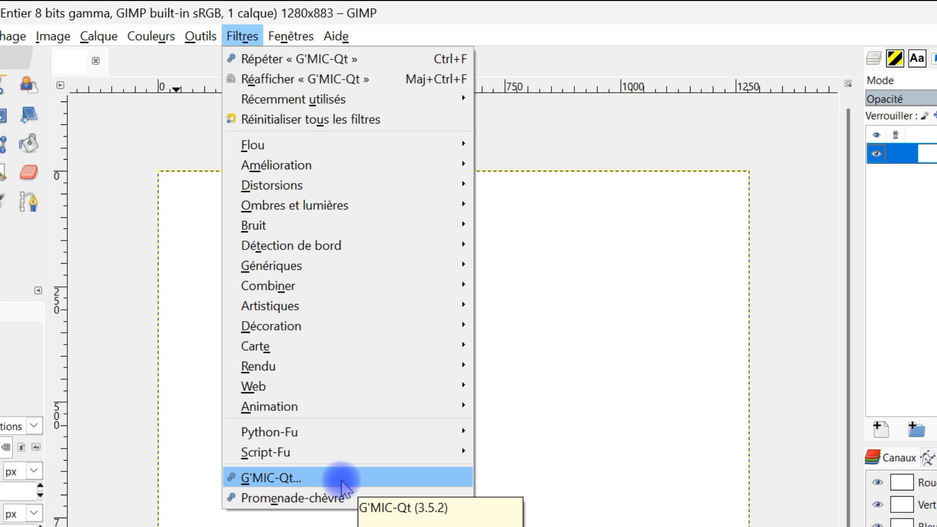
{"action": "left_click", "coordinate": [342, 481]}
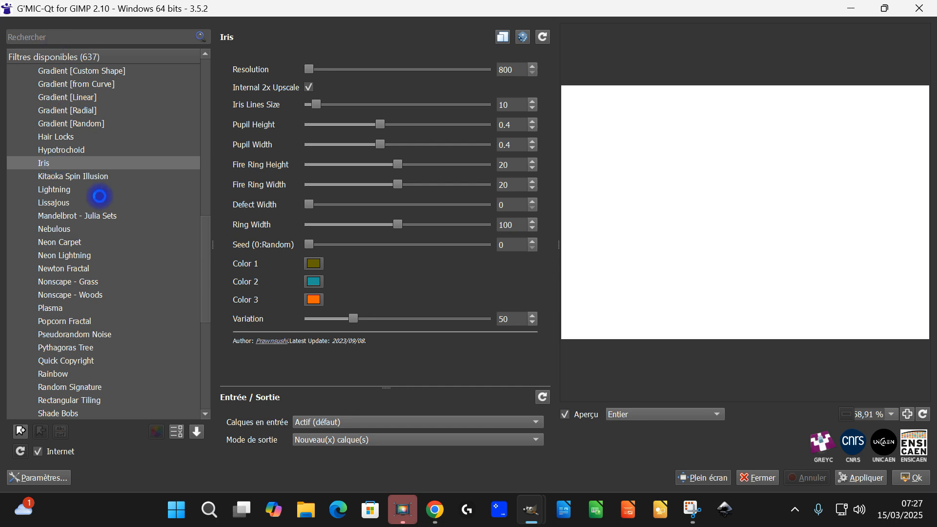
{"action": "scroll", "coordinate": [99, 195], "scroll_direction": "up", "scroll_amount": 10}
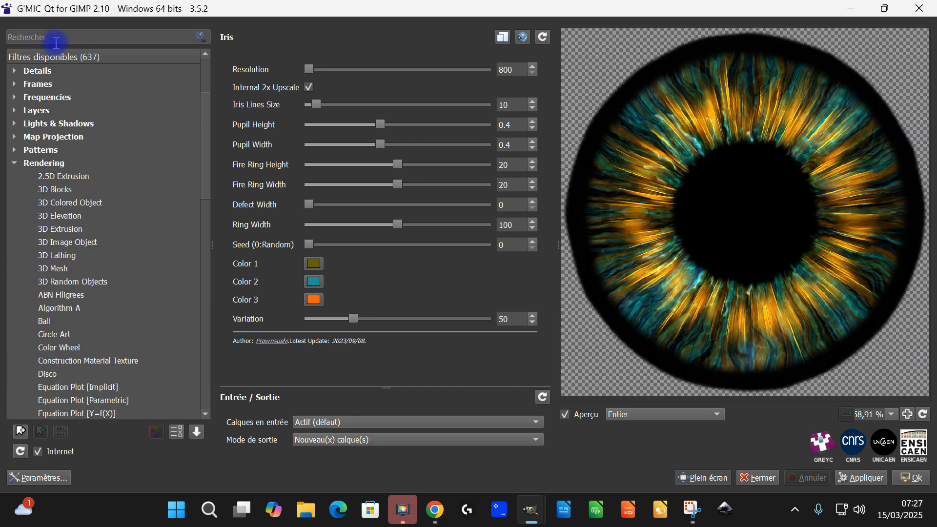
{"action": "left_click", "coordinate": [58, 39]}
{"action": "type", "text": "iris"}
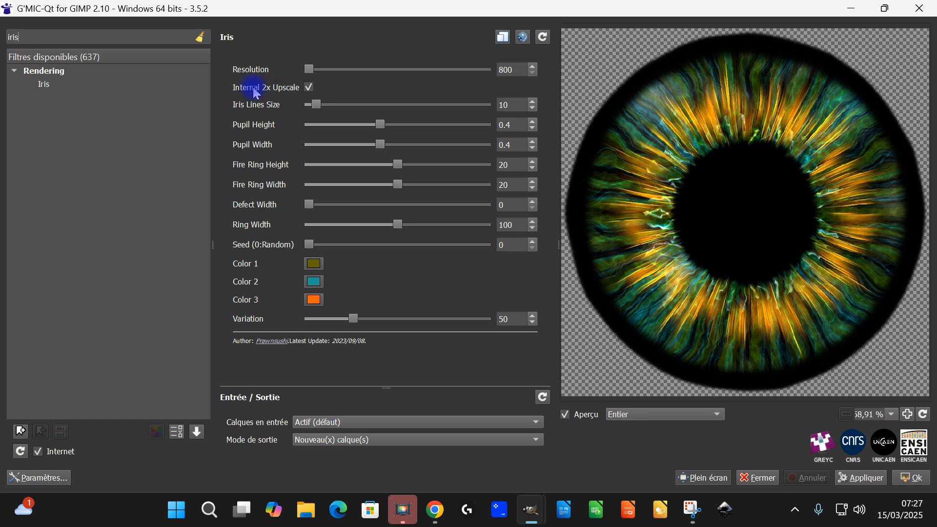
Try a slit pupil with Pupil Height 0.544 and Pupil Width 0.102, using Defect Width 0 and Ring Width 103.8
{"action": "left_click", "coordinate": [309, 88]}
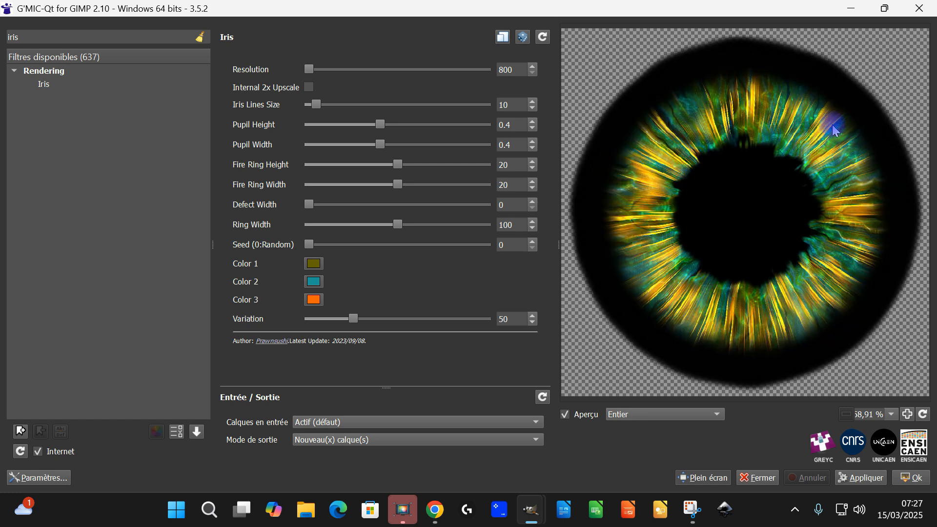
{"action": "left_click", "coordinate": [308, 88]}
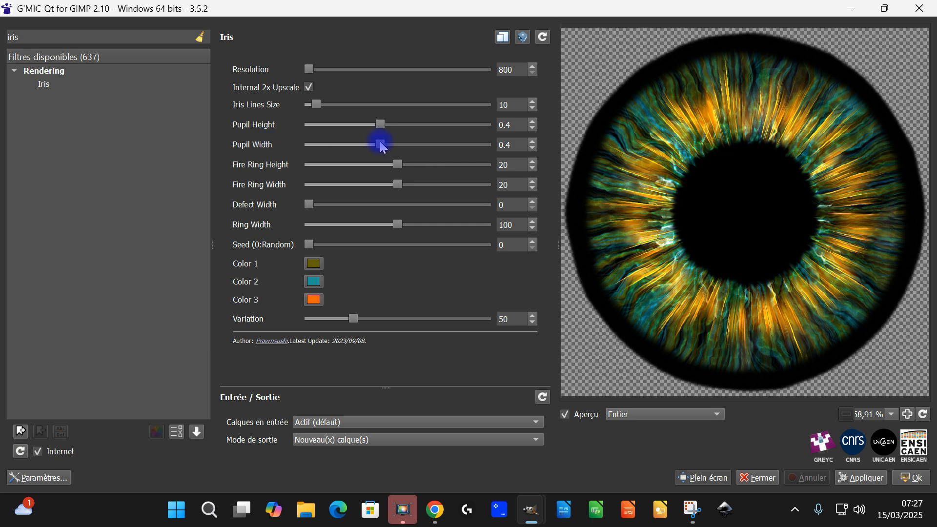
{"action": "left_click_drag", "start_coordinate": [381, 145], "coordinate": [341, 146]}
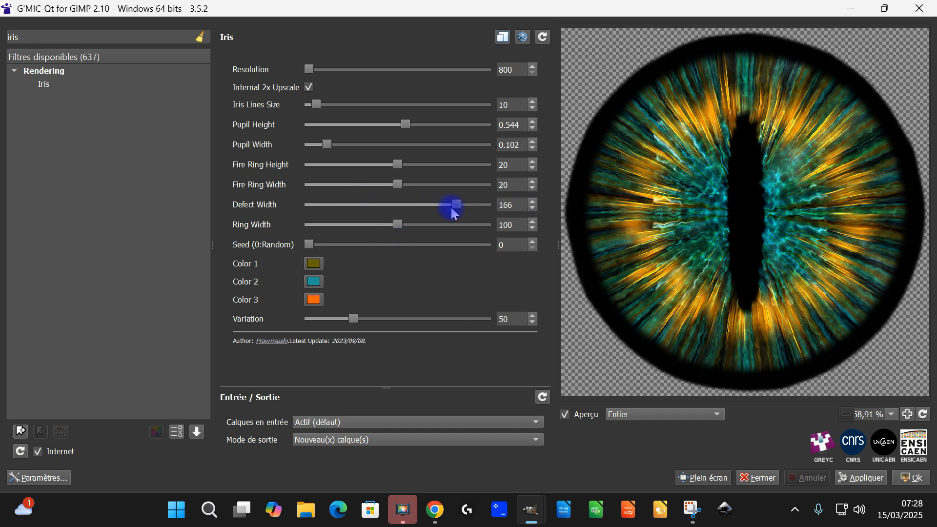
{"action": "left_click_drag", "start_coordinate": [455, 202], "coordinate": [339, 212]}
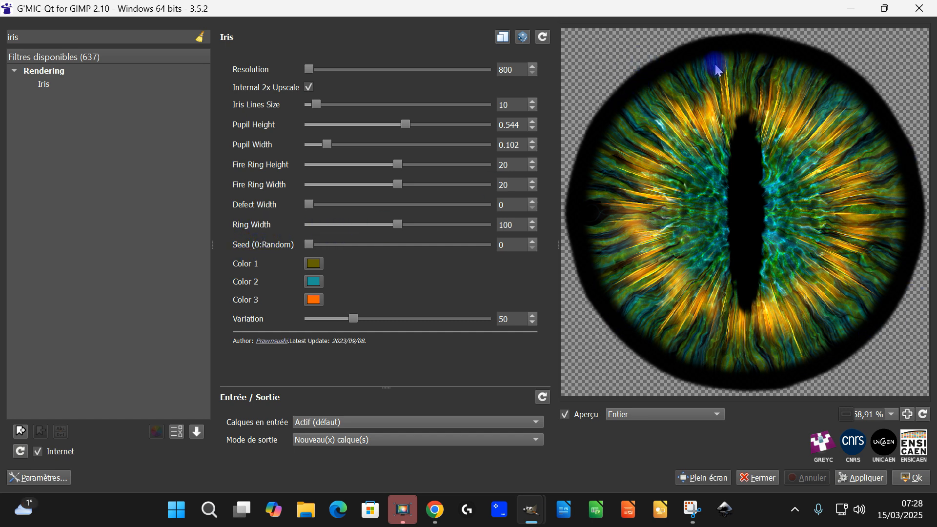
{"action": "left_click_drag", "start_coordinate": [398, 226], "coordinate": [335, 226]}
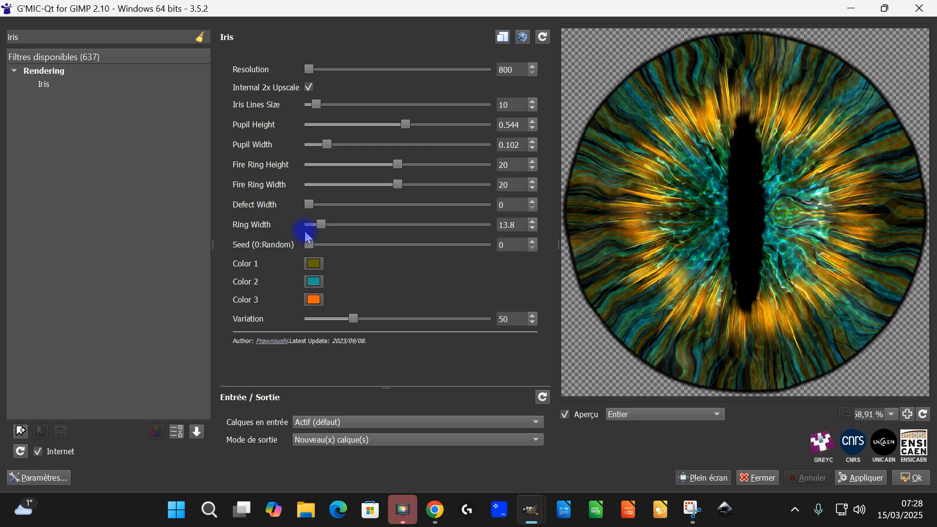
{"action": "left_click_drag", "start_coordinate": [322, 225], "coordinate": [401, 226]}
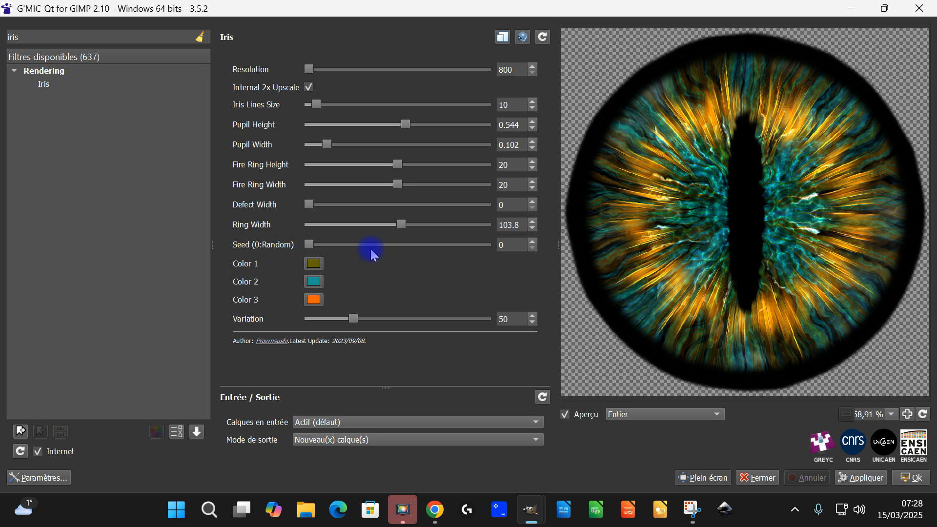
Recolour the iris by setting Color 2 to blue #0000ff and Color 1 to a dark blue
{"action": "left_click", "coordinate": [313, 282]}
{"action": "left_click", "coordinate": [334, 188]}
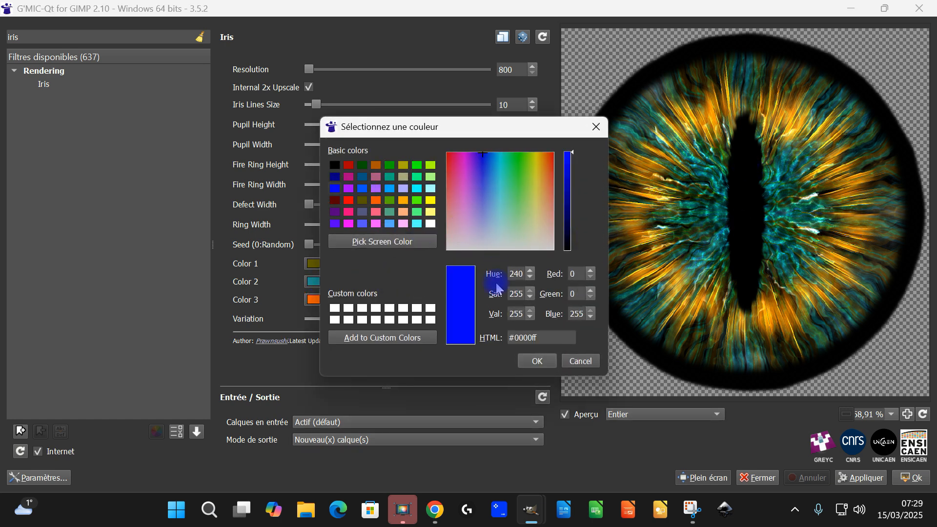
{"action": "left_click", "coordinate": [537, 360]}
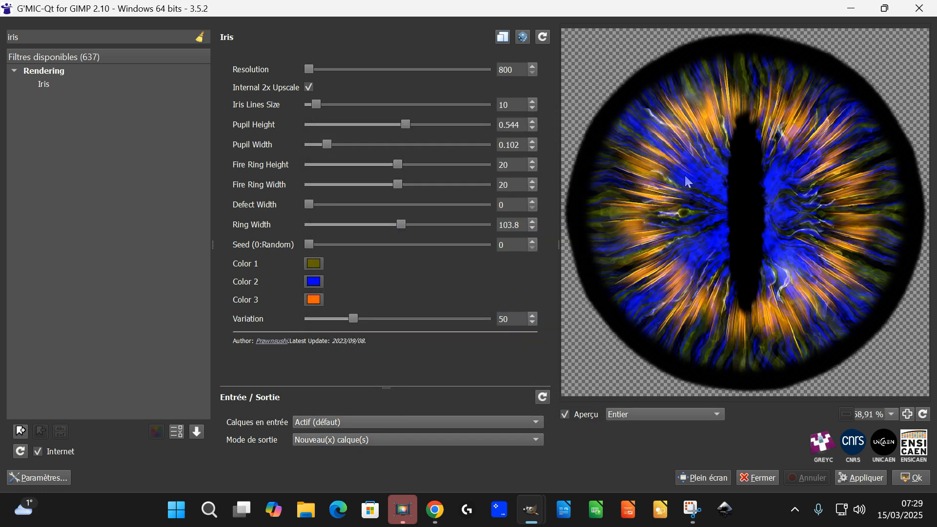
{"action": "left_click", "coordinate": [314, 264]}
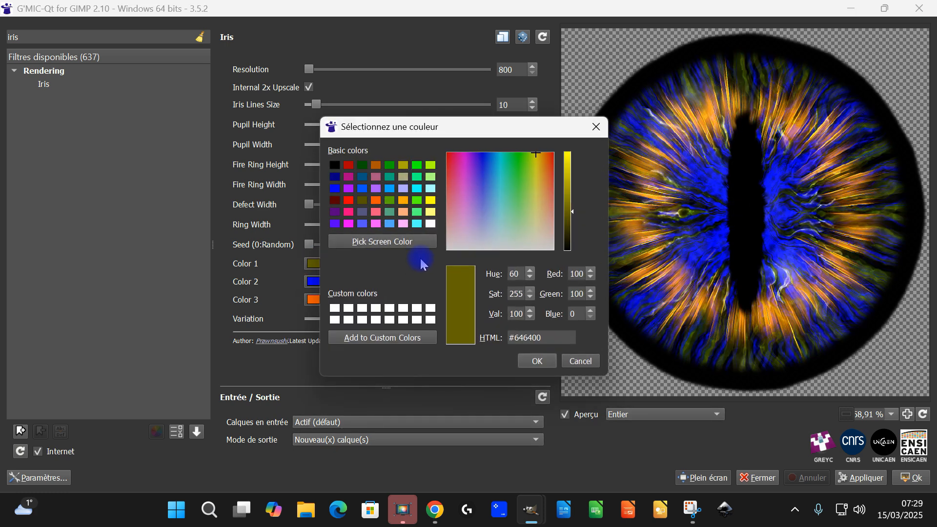
{"action": "left_click", "coordinate": [335, 188]}
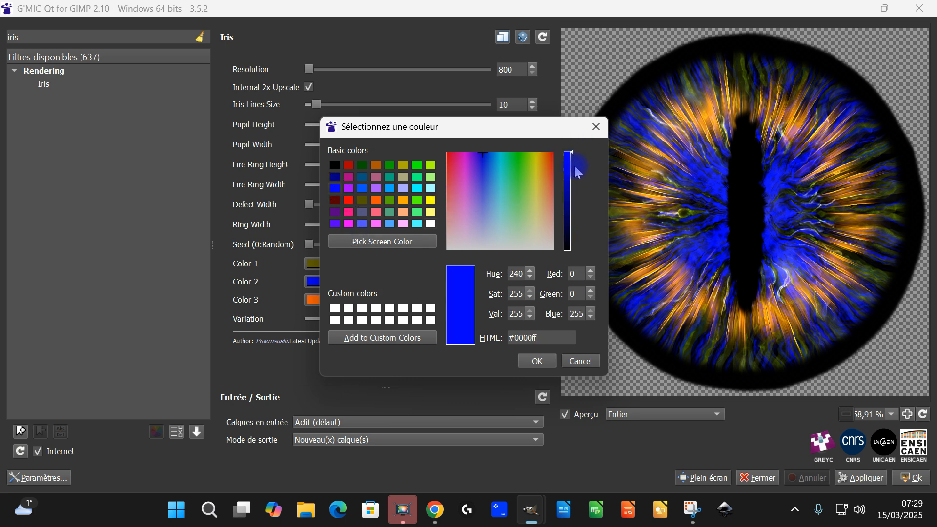
{"action": "left_click_drag", "start_coordinate": [575, 161], "coordinate": [573, 218]}
{"action": "left_click", "coordinate": [537, 361]}
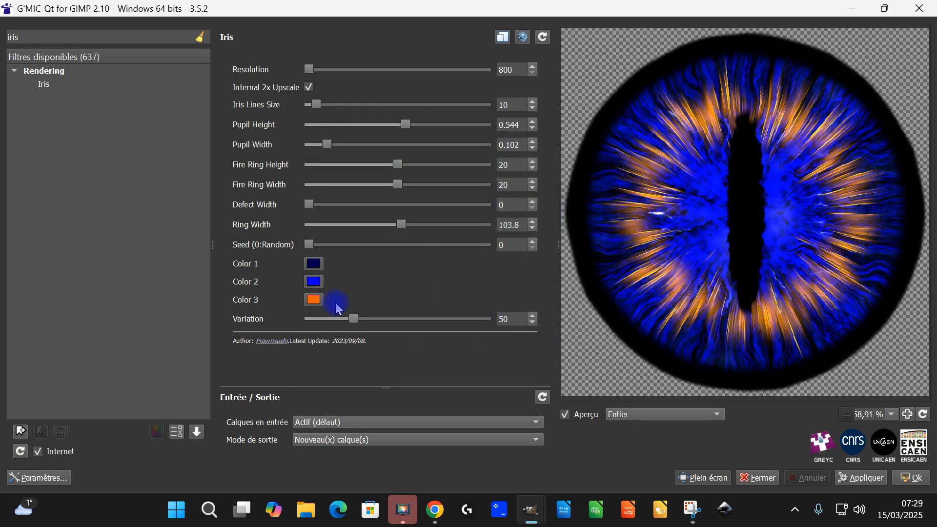
Try several randomized Iris parameter sets, reshaping the first one's pupil to height 0.783 and width 0.159
{"action": "left_click", "coordinate": [523, 37]}
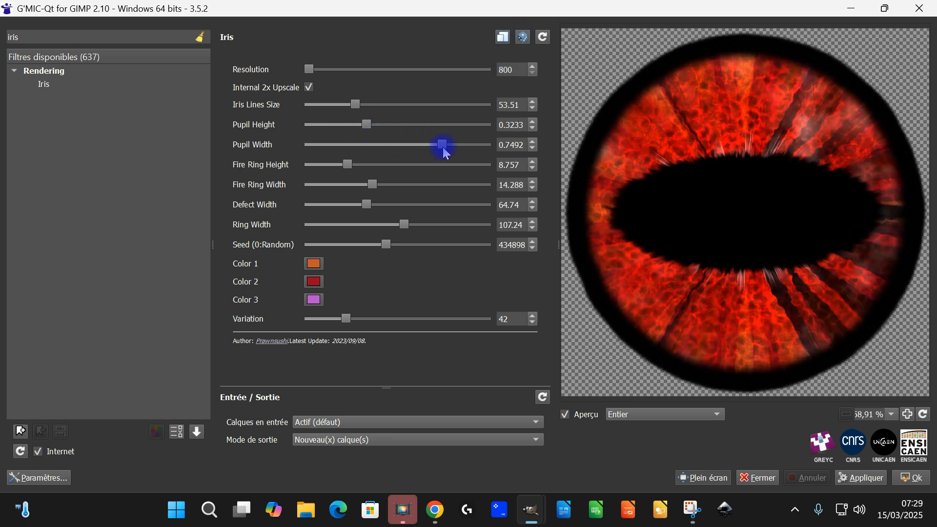
{"action": "left_click_drag", "start_coordinate": [442, 144], "coordinate": [448, 124]}
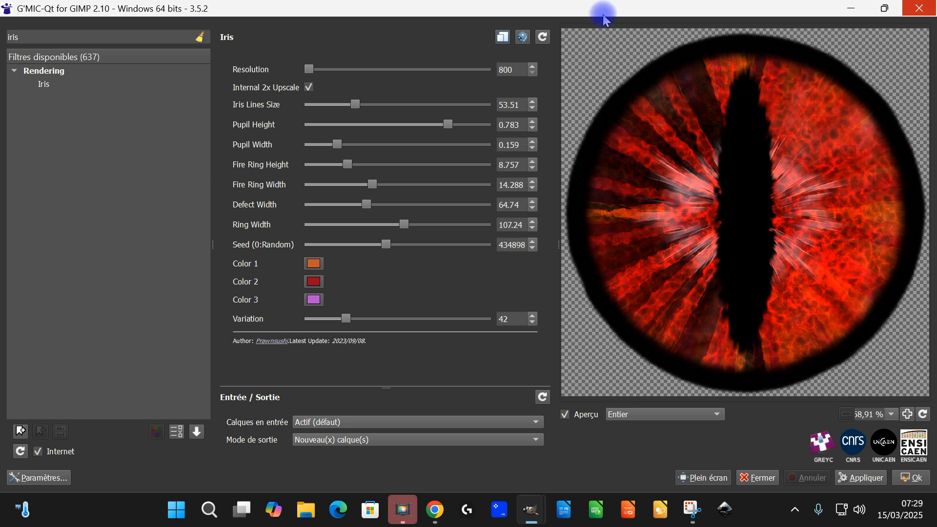
{"action": "left_click", "coordinate": [524, 38]}
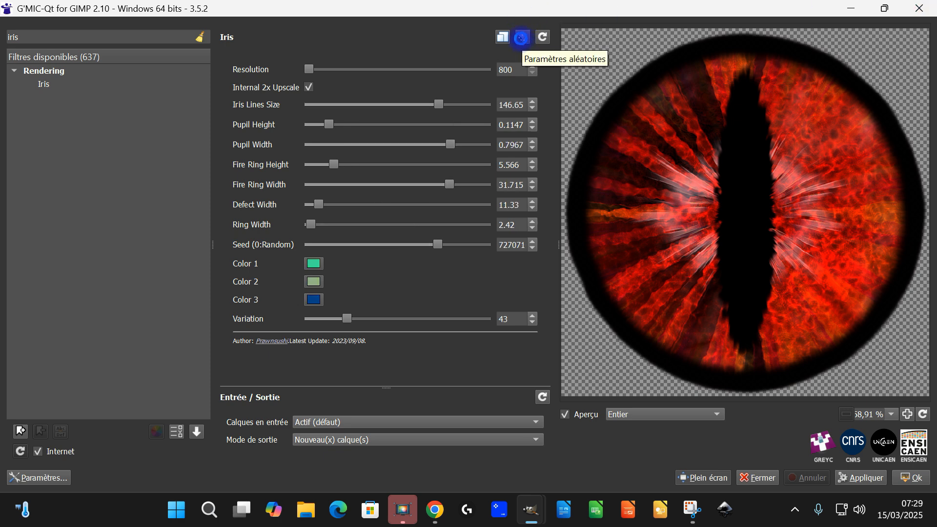
{"action": "left_click", "coordinate": [523, 39]}
{"action": "left_click", "coordinate": [523, 39]}
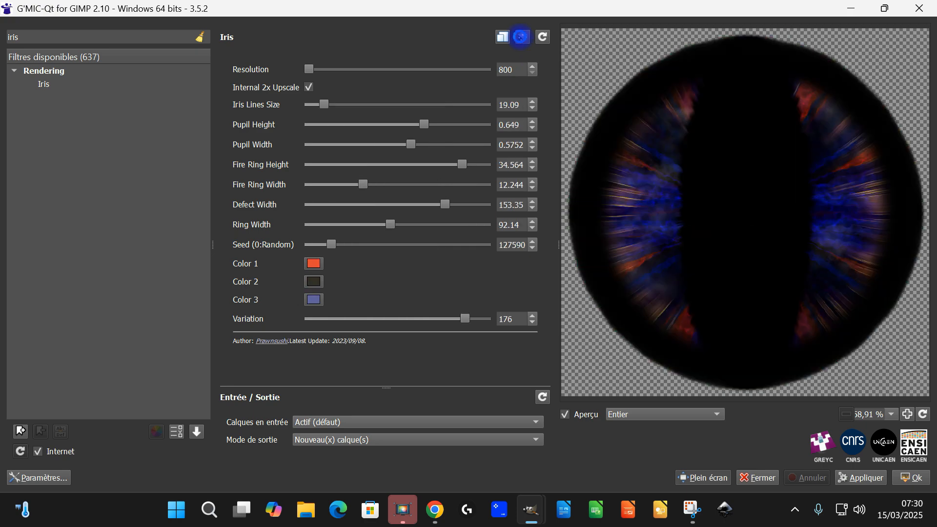
Reset the Iris parameters to their defaults and apply the filter with the output mode Nouveau(x) calque(s)
{"action": "left_click", "coordinate": [539, 41]}
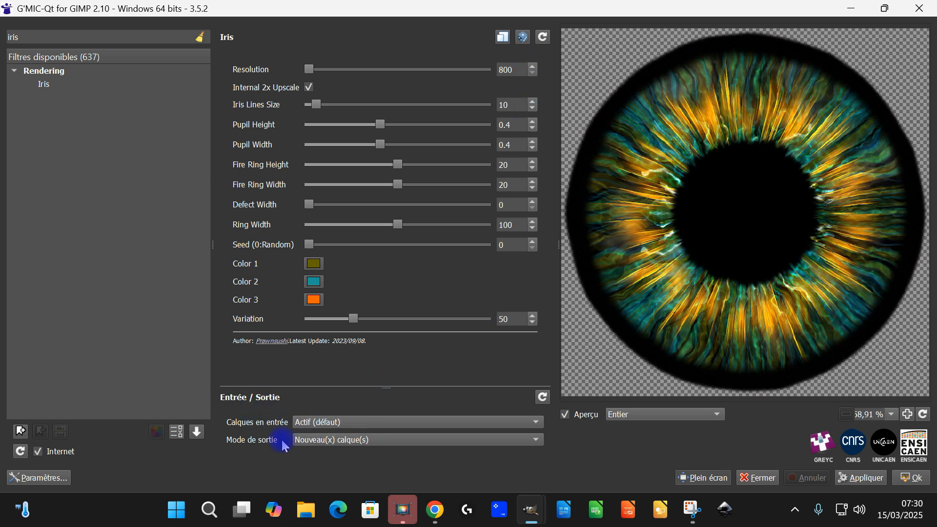
{"action": "left_click", "coordinate": [316, 443]}
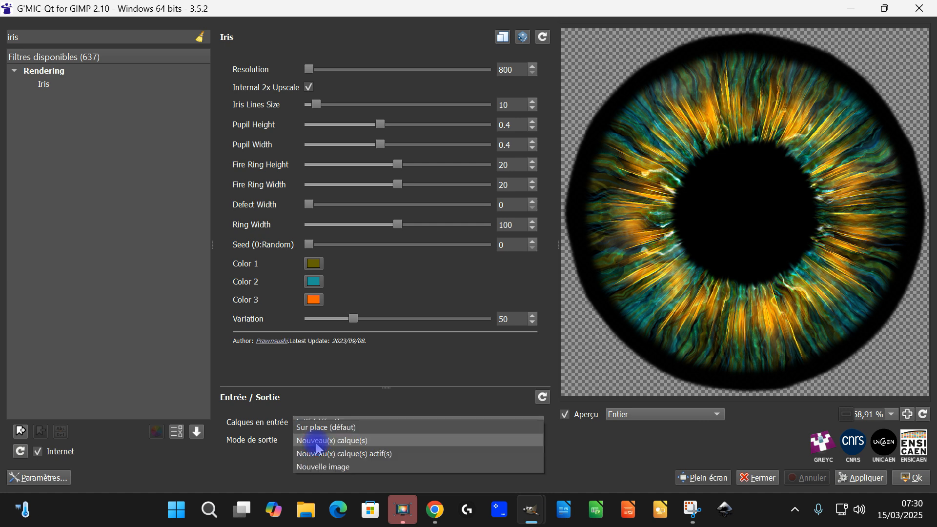
{"action": "left_click", "coordinate": [345, 442]}
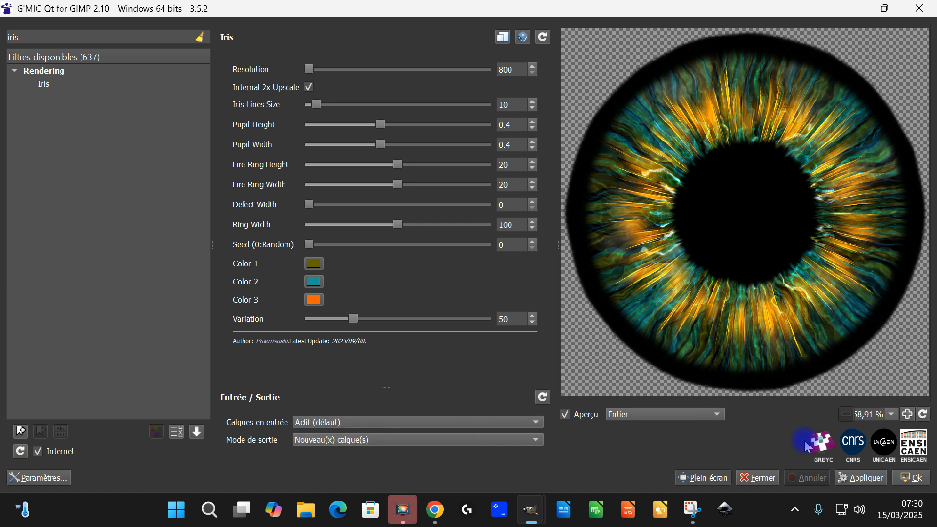
{"action": "left_click", "coordinate": [911, 478]}
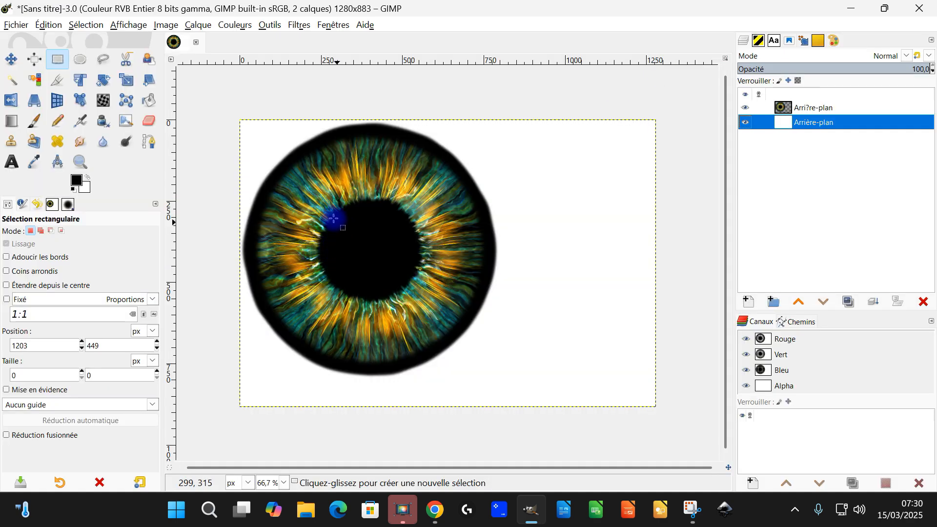
Crop the image around the generated iris to about 815 × 802 px
{"action": "scroll", "coordinate": [322, 215], "scroll_direction": "up", "scroll_amount": 1}
{"action": "scroll", "coordinate": [309, 209], "scroll_direction": "down", "scroll_amount": 1}
{"action": "scroll", "coordinate": [293, 204], "scroll_direction": "up", "scroll_amount": 1}
{"action": "mouse_move", "coordinate": [390, 215]}
{"action": "left_mouse_down"}
{"action": "mouse_move", "coordinate": [414, 200]}
{"action": "mouse_move", "coordinate": [399, 207]}
{"action": "left_mouse_up"}
{"action": "mouse_move", "coordinate": [382, 202]}
{"action": "left_mouse_down"}
{"action": "mouse_move", "coordinate": [360, 218]}
{"action": "mouse_move", "coordinate": [371, 193]}
{"action": "left_mouse_up"}
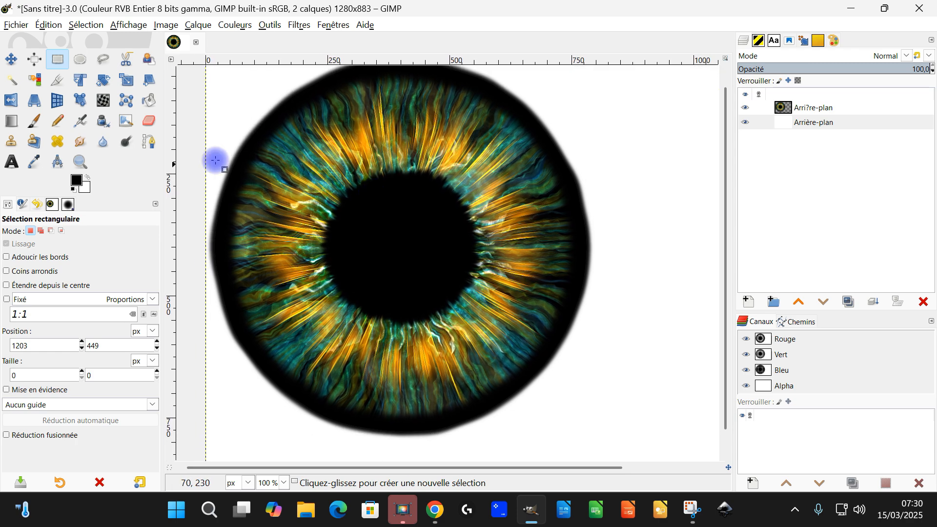
{"action": "left_click", "coordinate": [57, 83]}
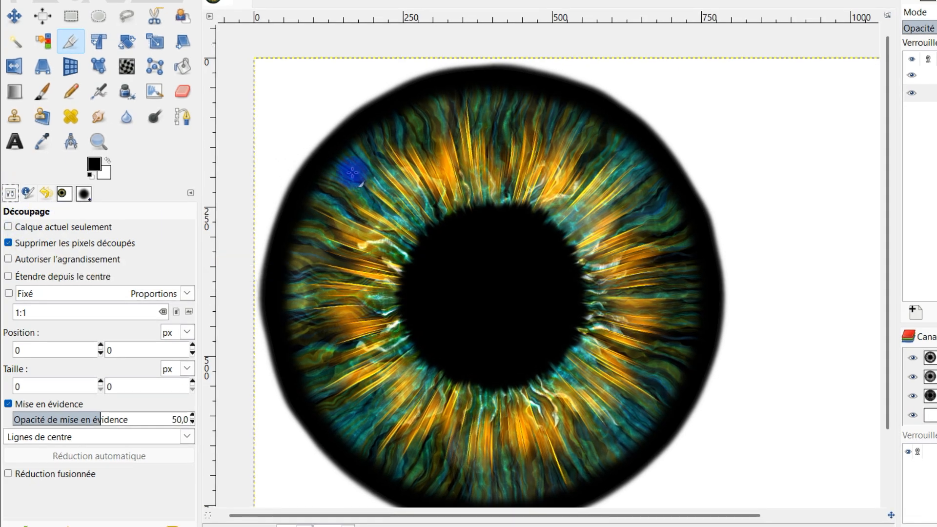
{"action": "left_click_drag", "start_coordinate": [258, 57], "coordinate": [739, 512]}
{"action": "left_click_drag", "start_coordinate": [658, 325], "coordinate": [646, 298]}
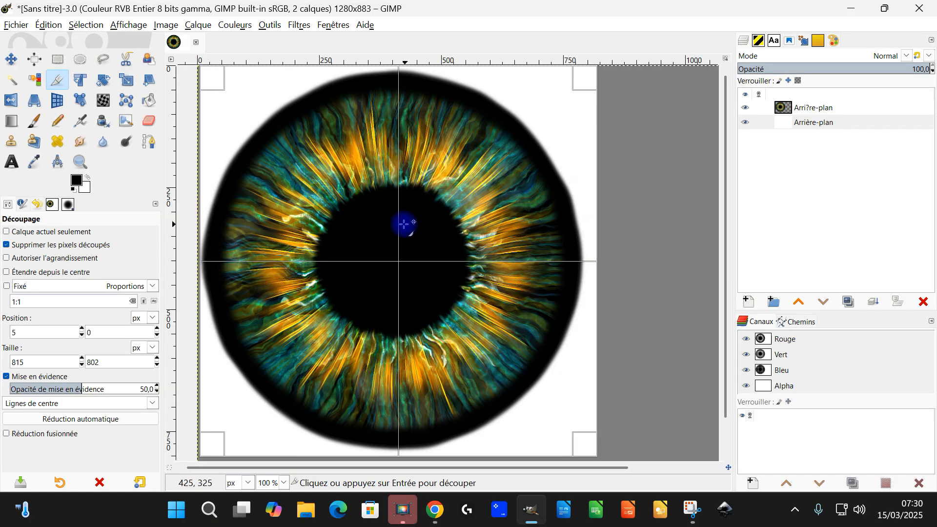
{"action": "left_click", "coordinate": [353, 196]}
{"action": "left_click_drag", "start_coordinate": [502, 248], "coordinate": [483, 236]}
Select the iris layer and examine the whole cropped iris at a larger scale
{"action": "left_click", "coordinate": [814, 110]}
{"action": "left_click", "coordinate": [11, 59]}
{"action": "left_click_drag", "start_coordinate": [402, 243], "coordinate": [406, 245]}
{"action": "scroll", "coordinate": [556, 224], "scroll_direction": "down", "scroll_amount": 2}
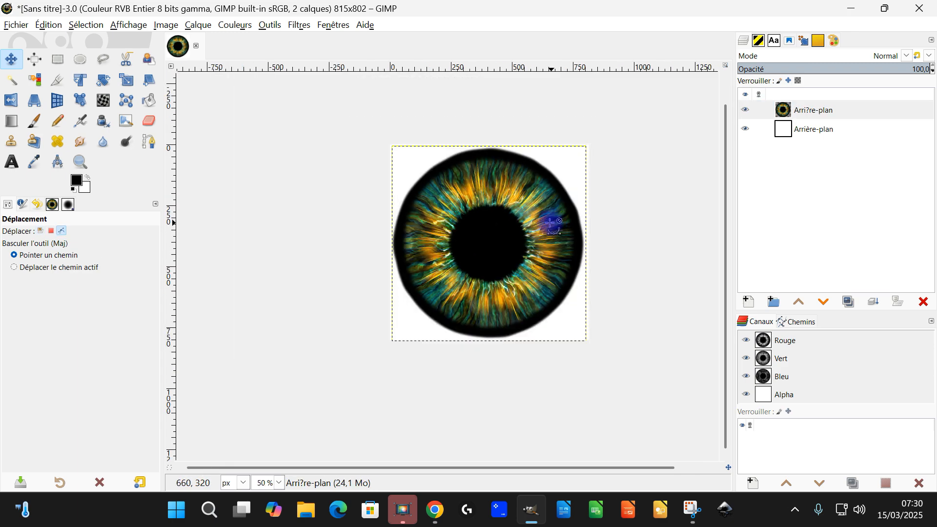
{"action": "scroll", "coordinate": [504, 224], "scroll_direction": "up", "scroll_amount": 2}
{"action": "scroll", "coordinate": [542, 230], "scroll_direction": "down", "scroll_amount": 1}
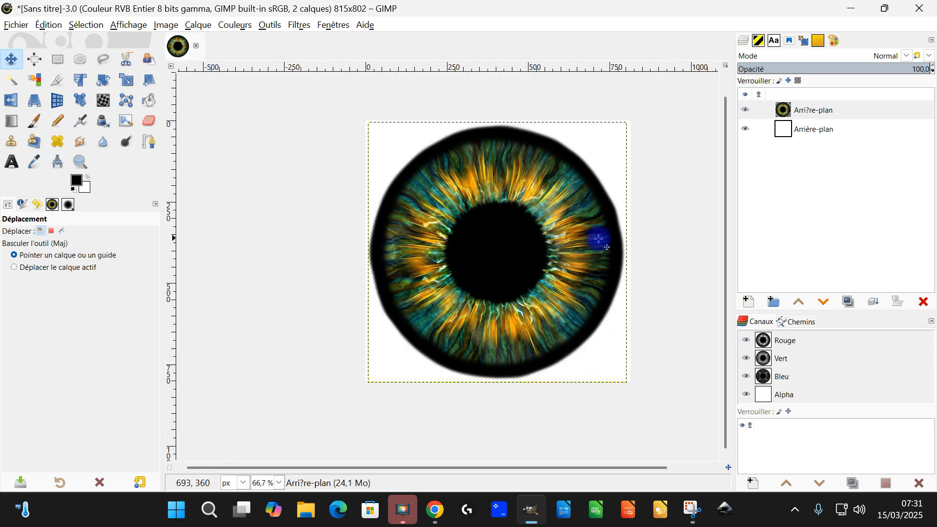
{"action": "left_click_drag", "start_coordinate": [589, 232], "coordinate": [556, 257]}
{"action": "left_click", "coordinate": [82, 161]}
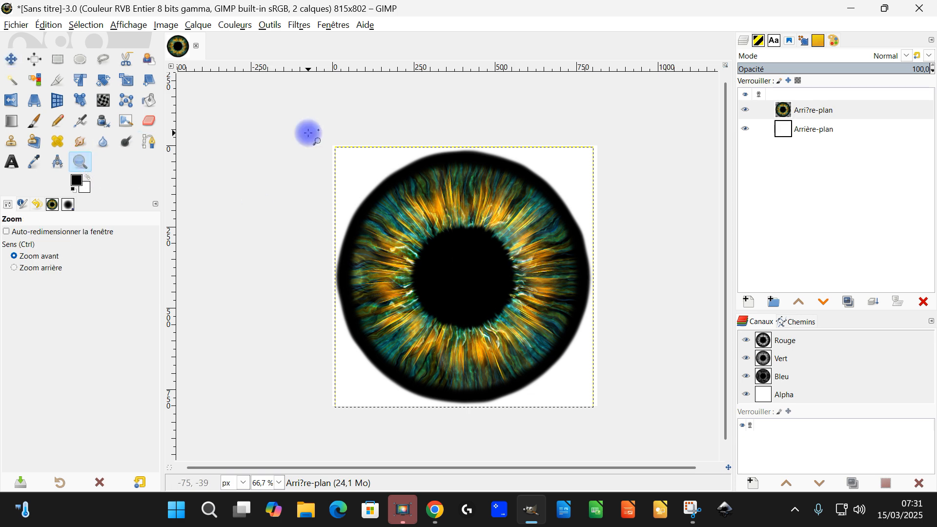
{"action": "left_click_drag", "start_coordinate": [327, 140], "coordinate": [601, 411]}
{"action": "left_click_drag", "start_coordinate": [564, 301], "coordinate": [554, 304]}
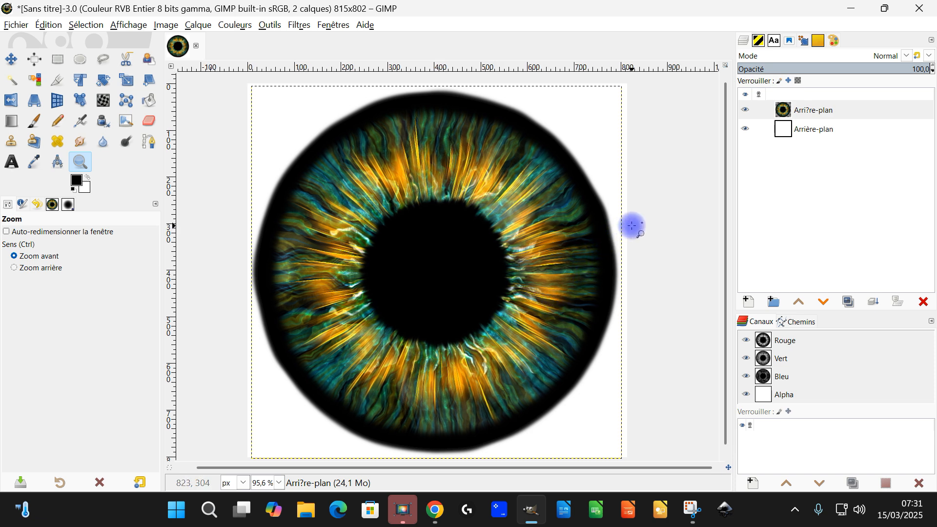
Select the white Arrière-plan layer beneath the iris
{"action": "left_click", "coordinate": [791, 129]}
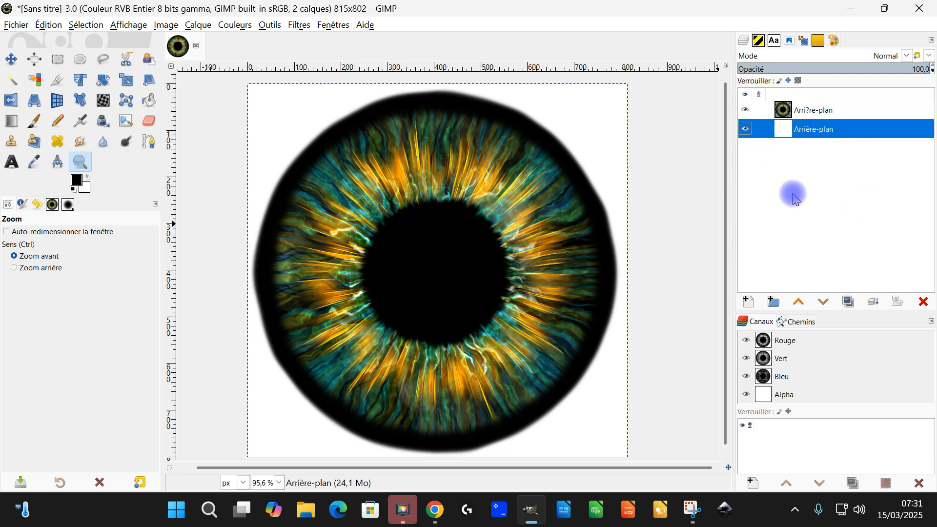